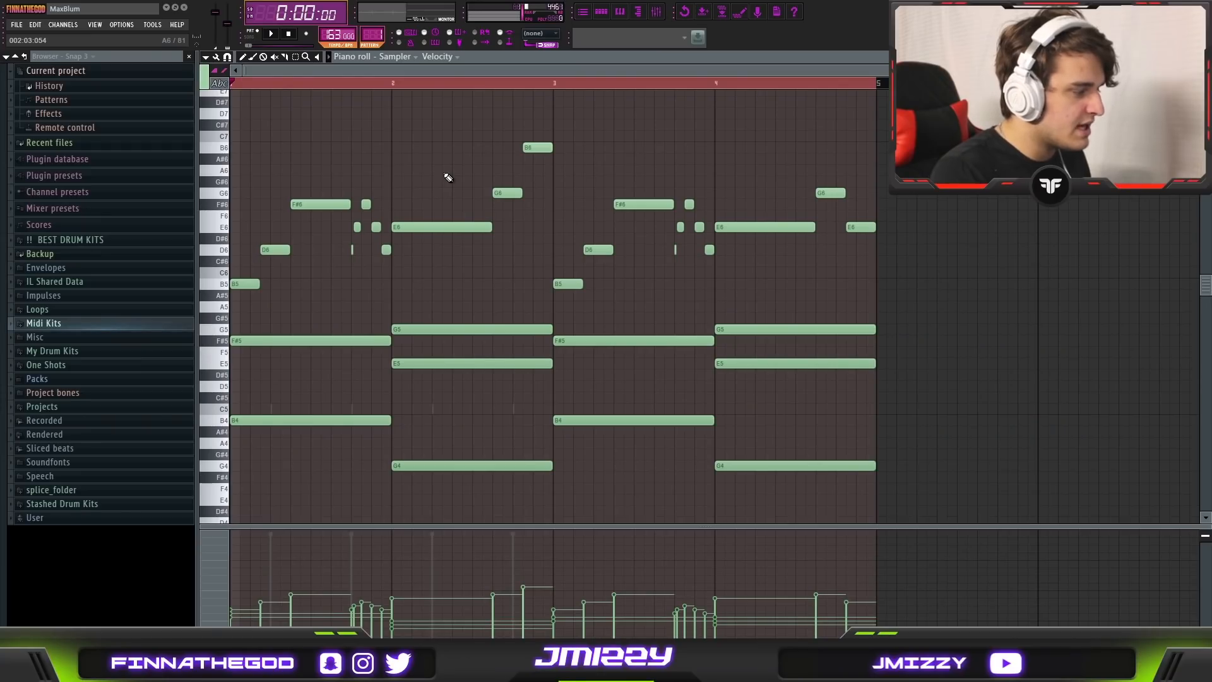
- Select all the notes in the Sampler's piano roll and apply the Flip tool to them
key("ctrl+a")
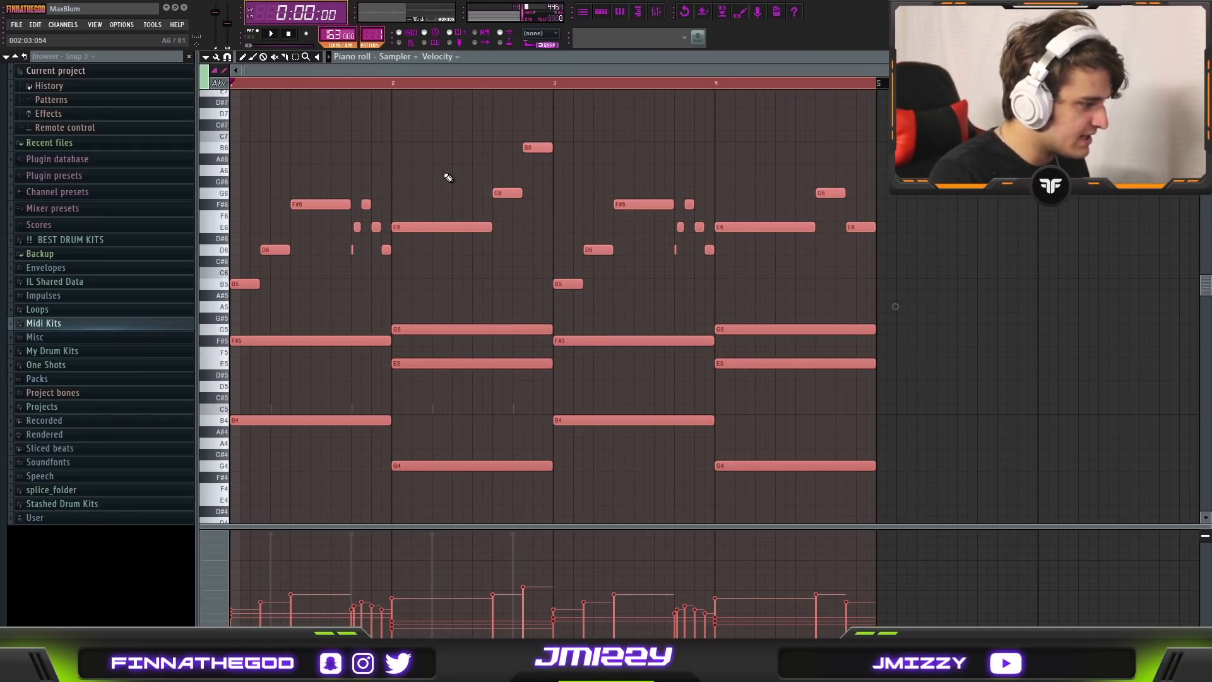
key("alt+y")
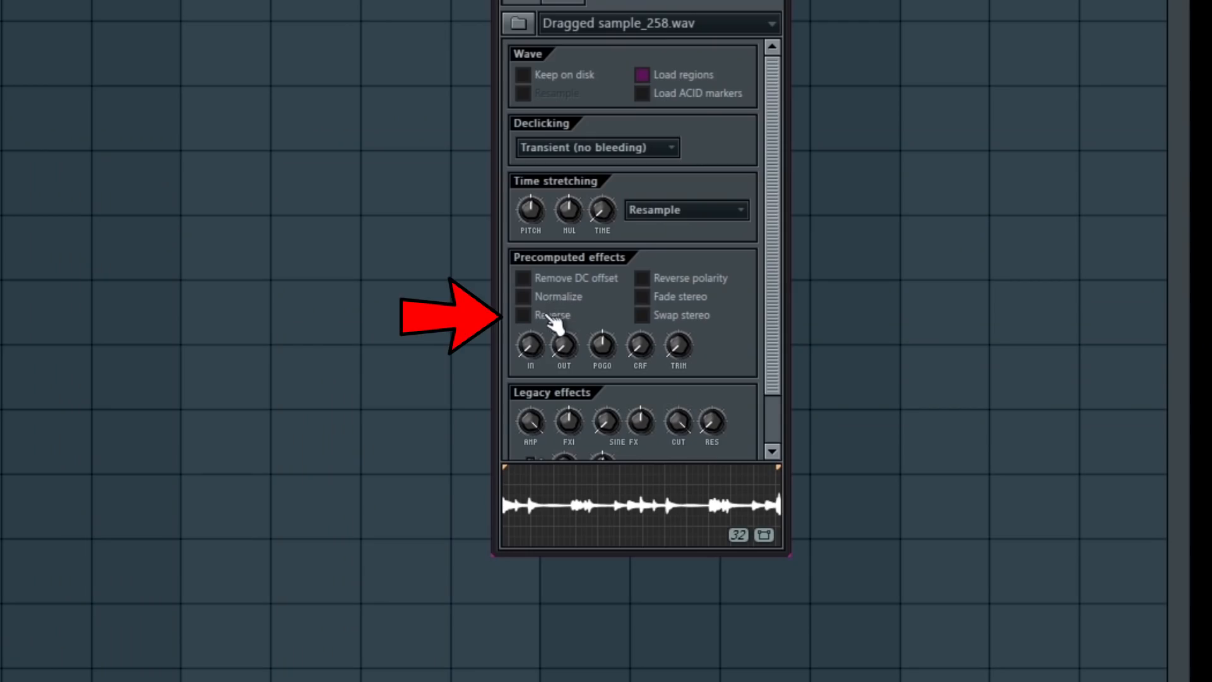
- Enable the Reverse precomputed effect for Dragged sample_258.wav
left_click(528, 318)
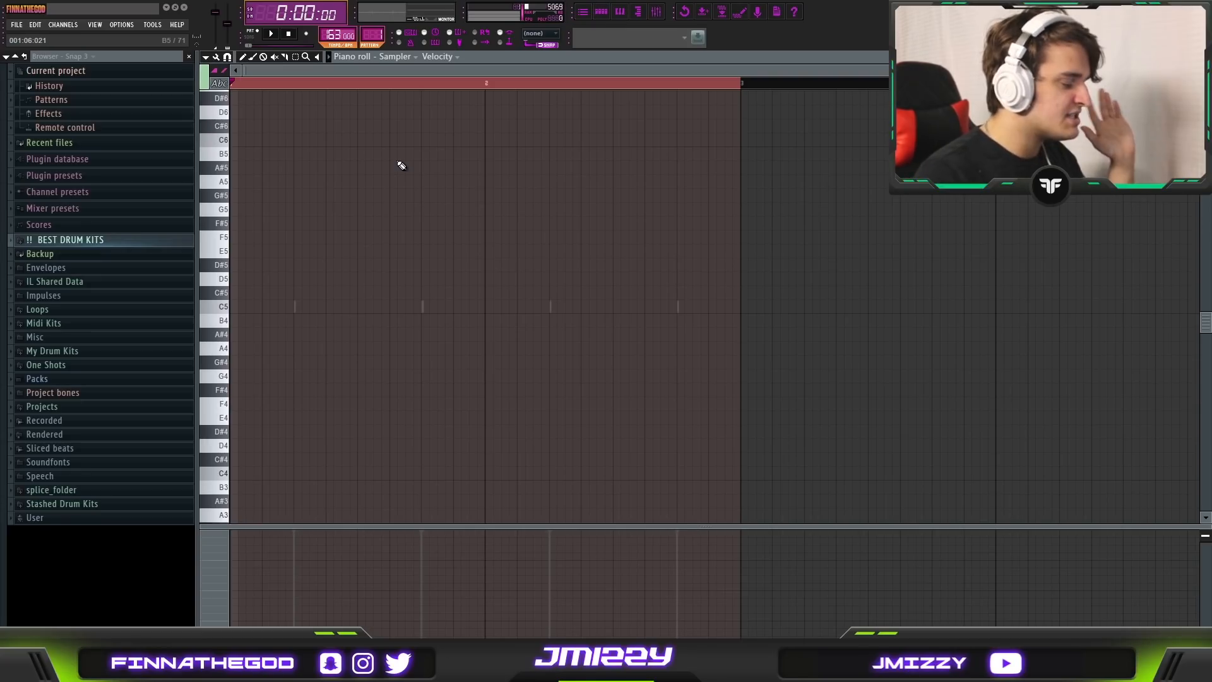
- Open the channel's miscellaneous settings from the channel rack and change its root note on the keyboard
left_click(601, 12)
left_click(467, 205)
left_click(866, 215)
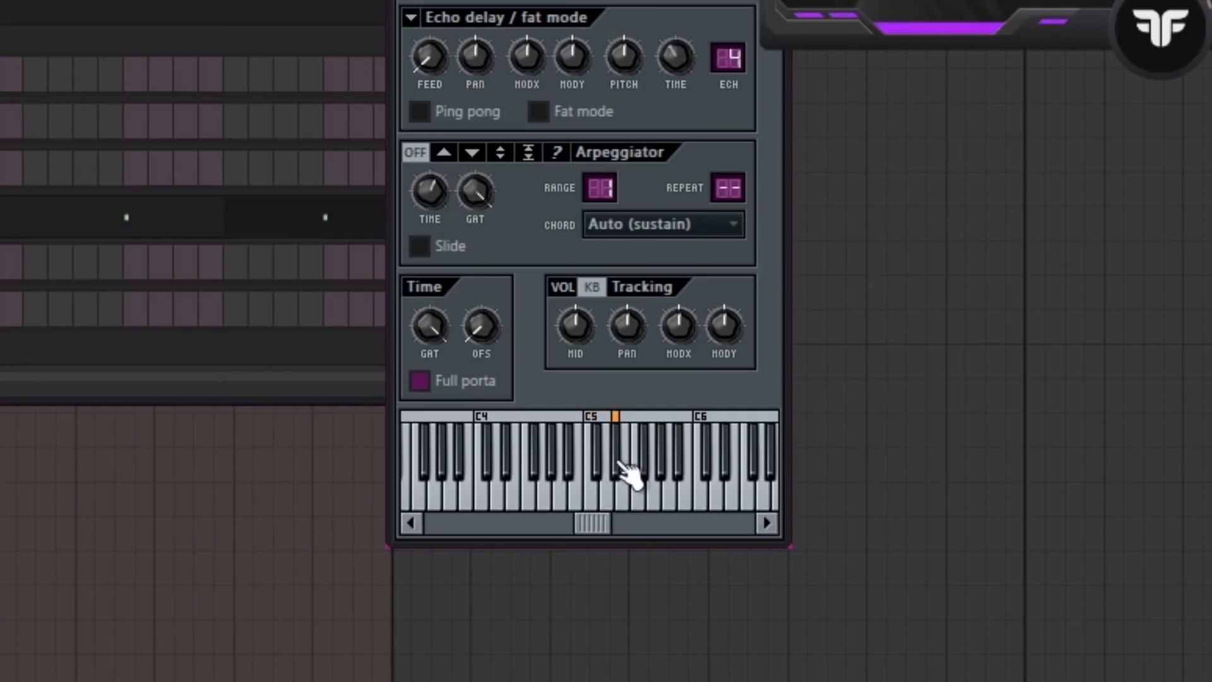
right_click(561, 457)
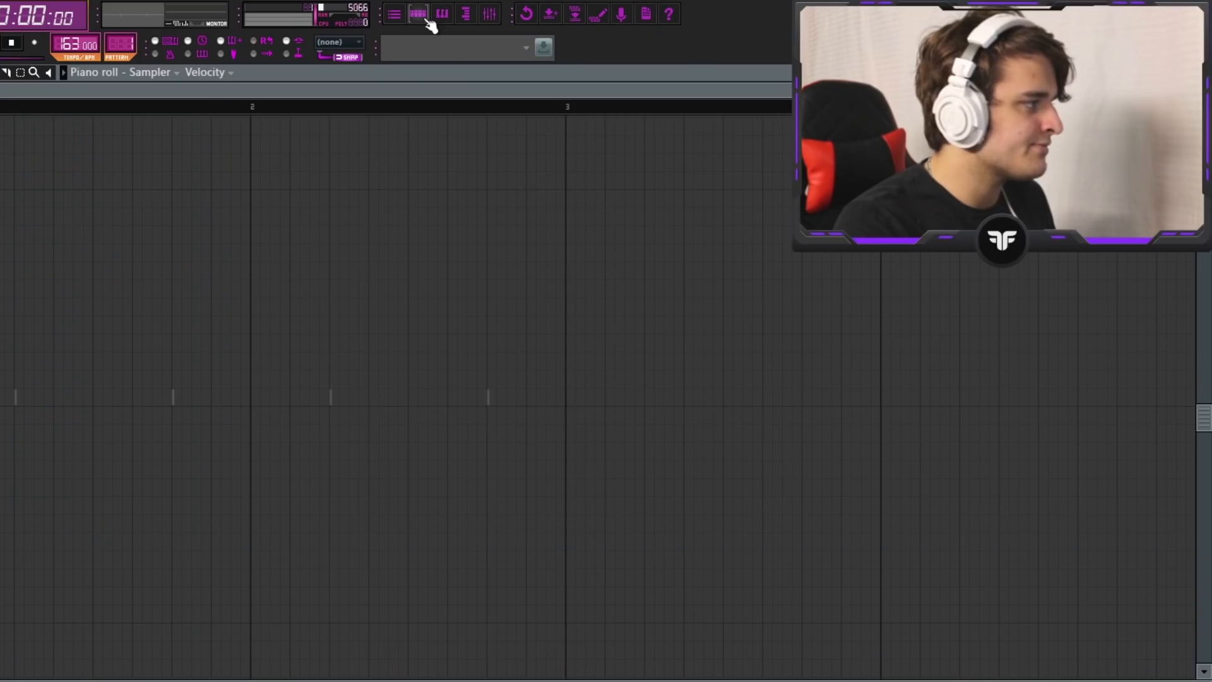
- Show the channel rack over the Sampler's piano roll
left_click(608, 16)
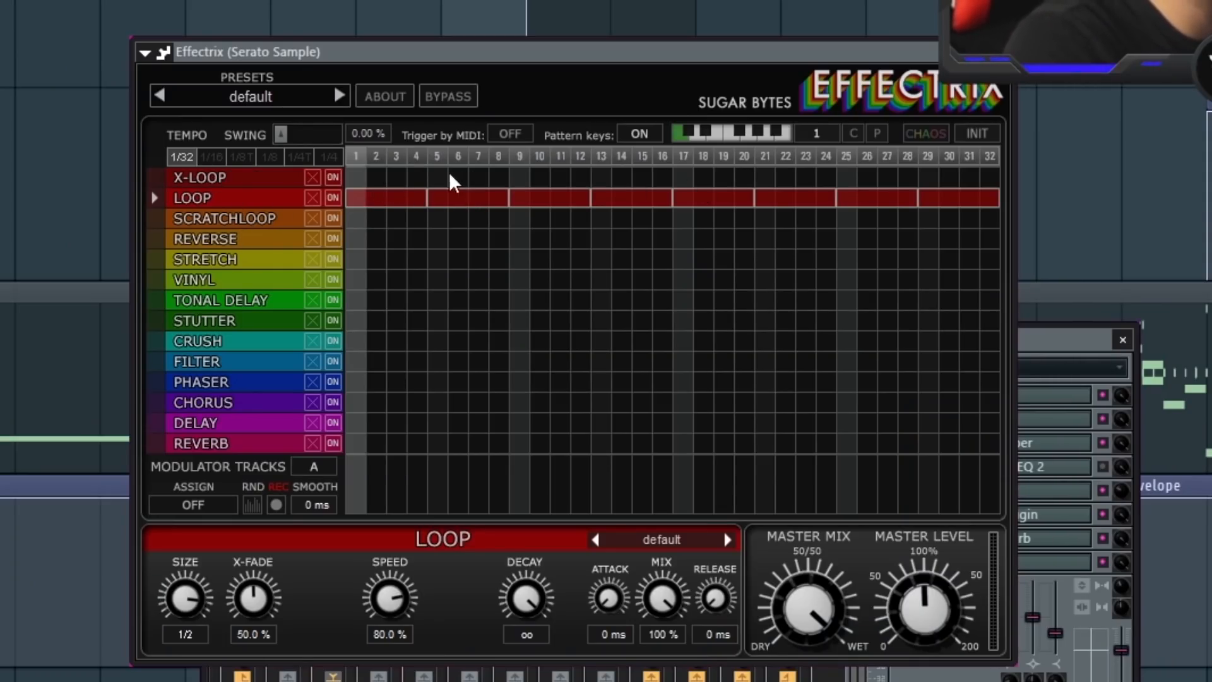
- Remove the Loop block spanning steps 5 to 8 in the Effectrix sequencer
right_click(462, 198)
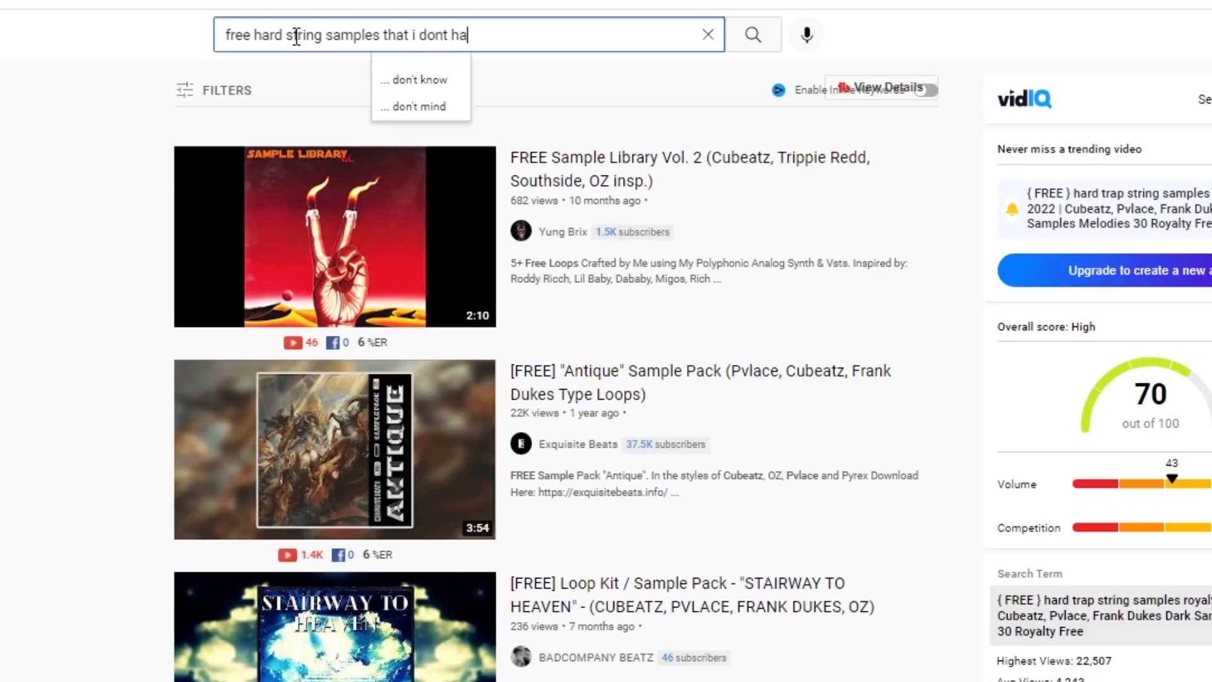
- On YouTube, enter the search "free hard string samples that i dont have to credit in my place"
type("ve to credit in my place")
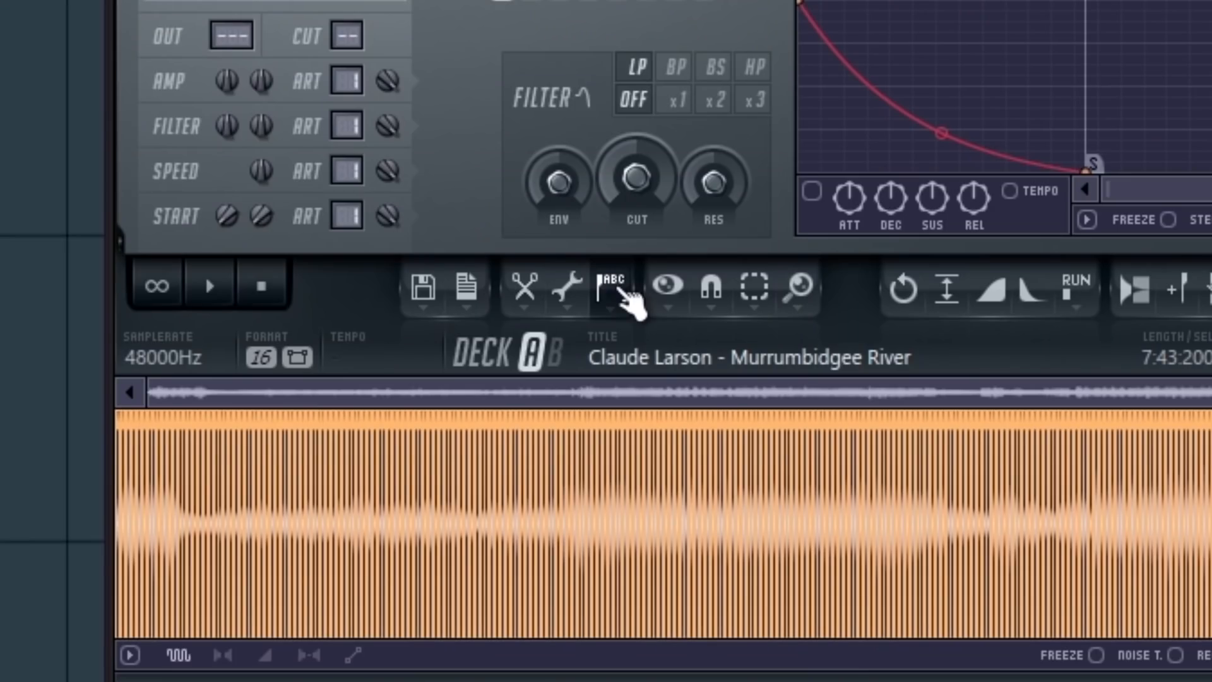
- Open the region options for the Murrumbidgee River sample in the wave editor
left_click(610, 287)
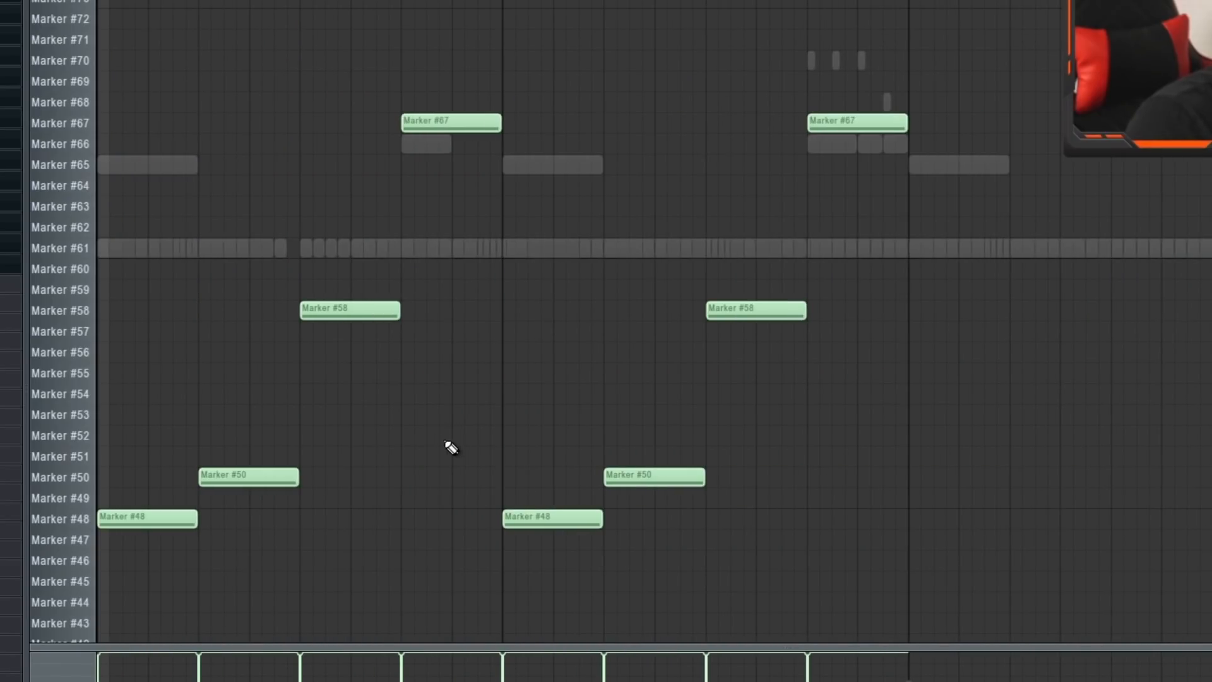
- Select all the slice notes on markers #48, #50, #58 and #67 in the sliced sample's piano roll
mouse_move(1044, 550)
left_mouse_down()
mouse_move(921, 470)
mouse_move(97, 115)
left_mouse_up()
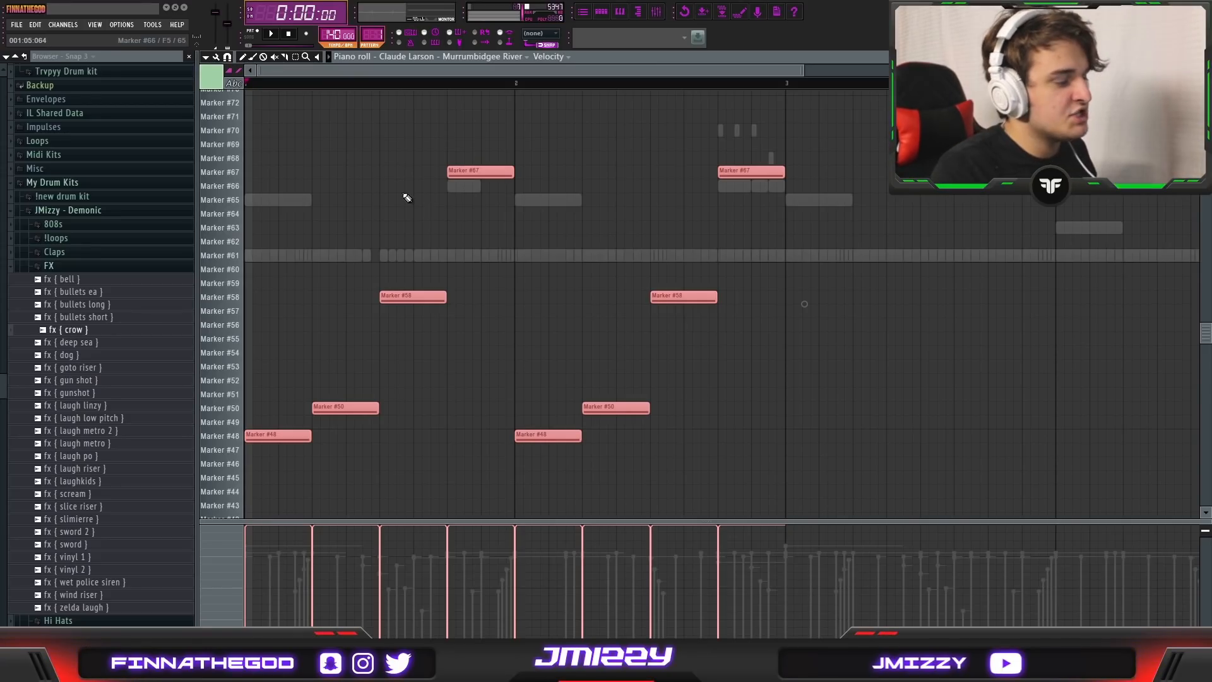
left_click(853, 283, "ctrl")
left_click_drag(969, 469, 223, 159)
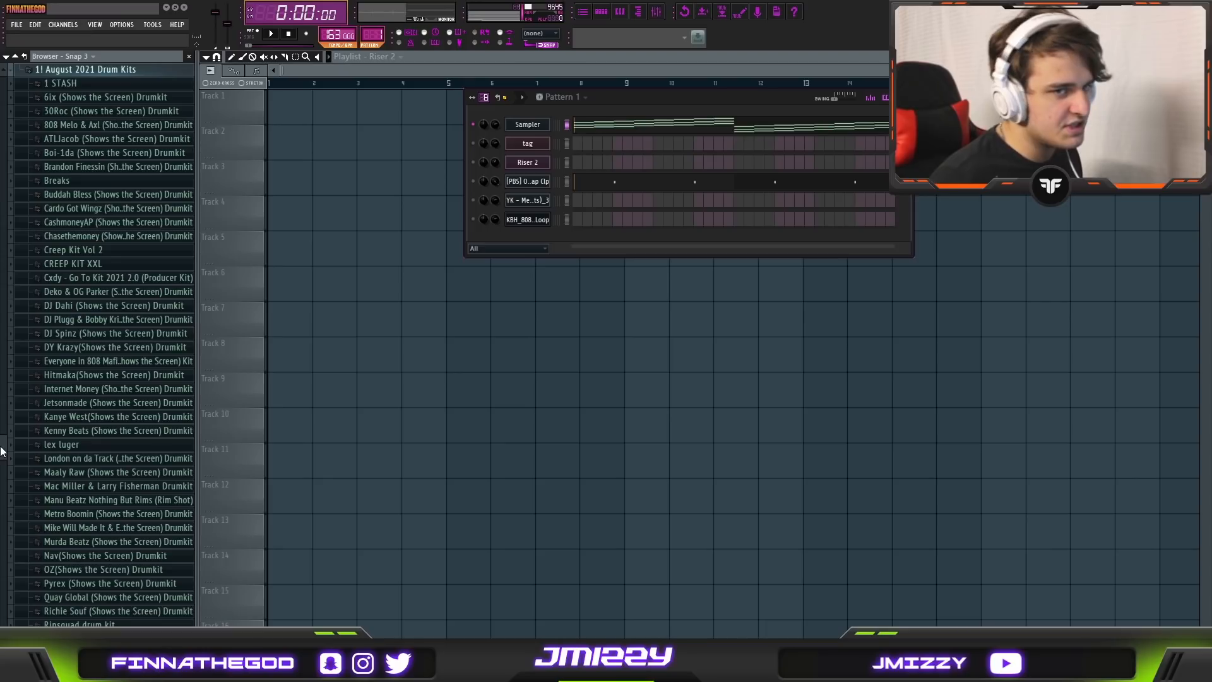
scroll(51, 277, "up", 3)
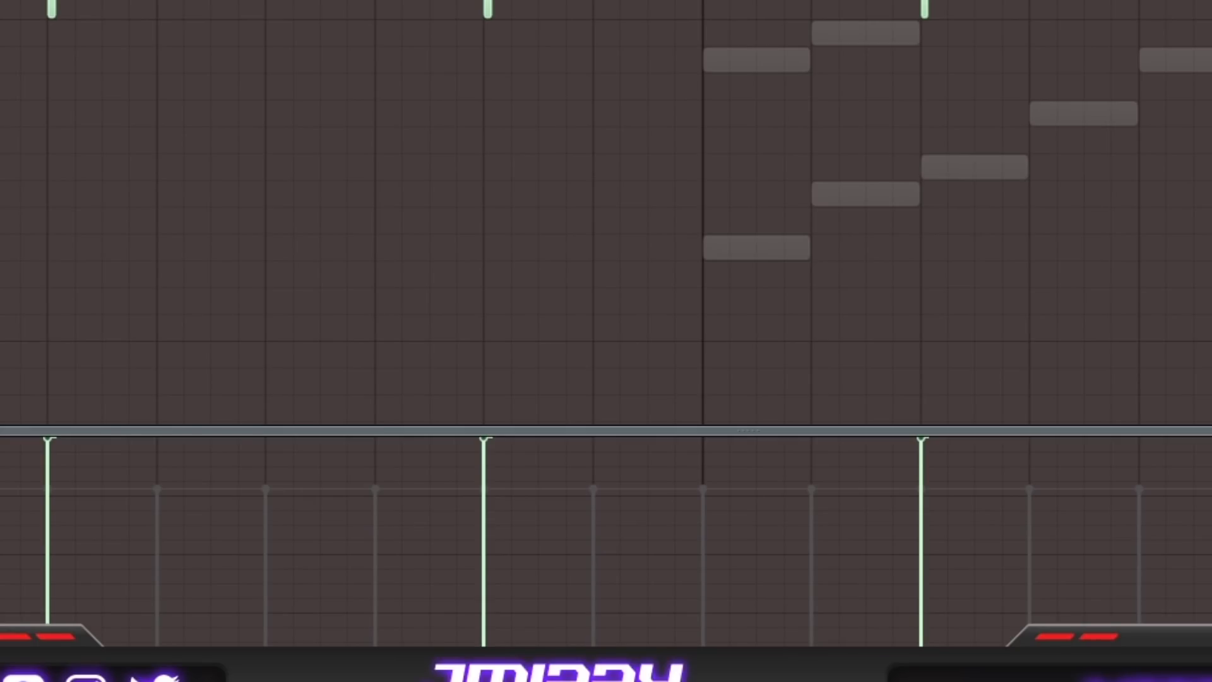
scroll(858, 133, "down", 2)
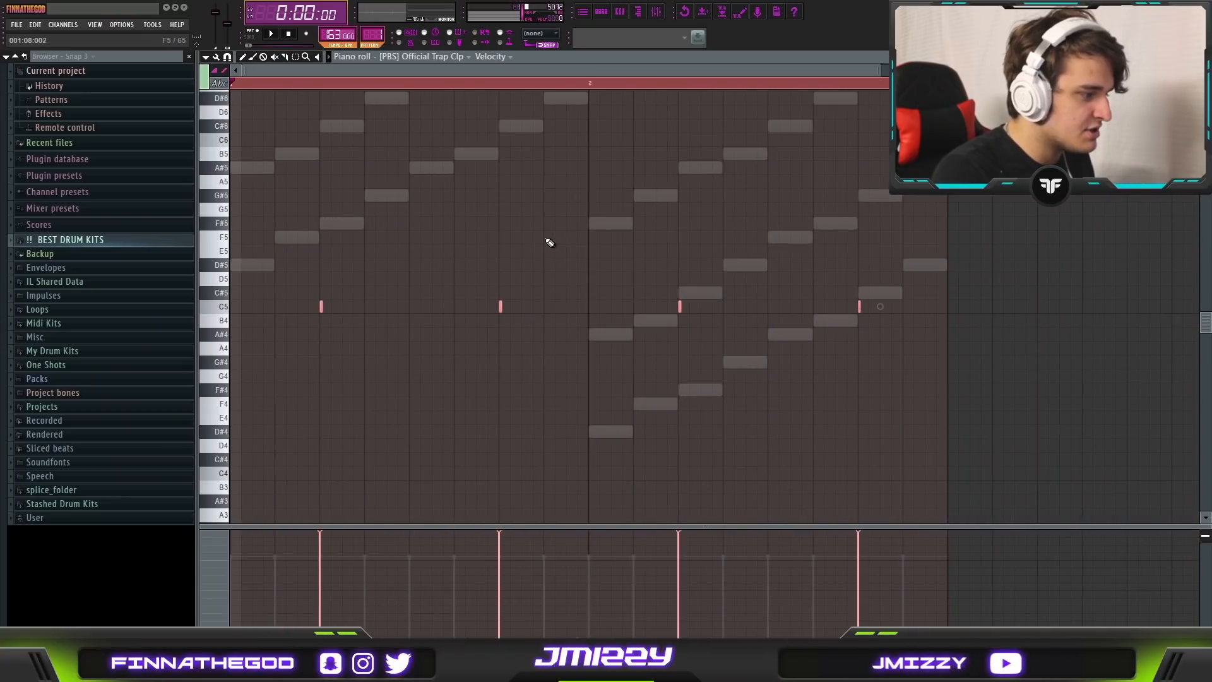
- Open the function settings of the Hi Hat [ BWB 3 ] channel and raise its time offset slightly
left_click(600, 12)
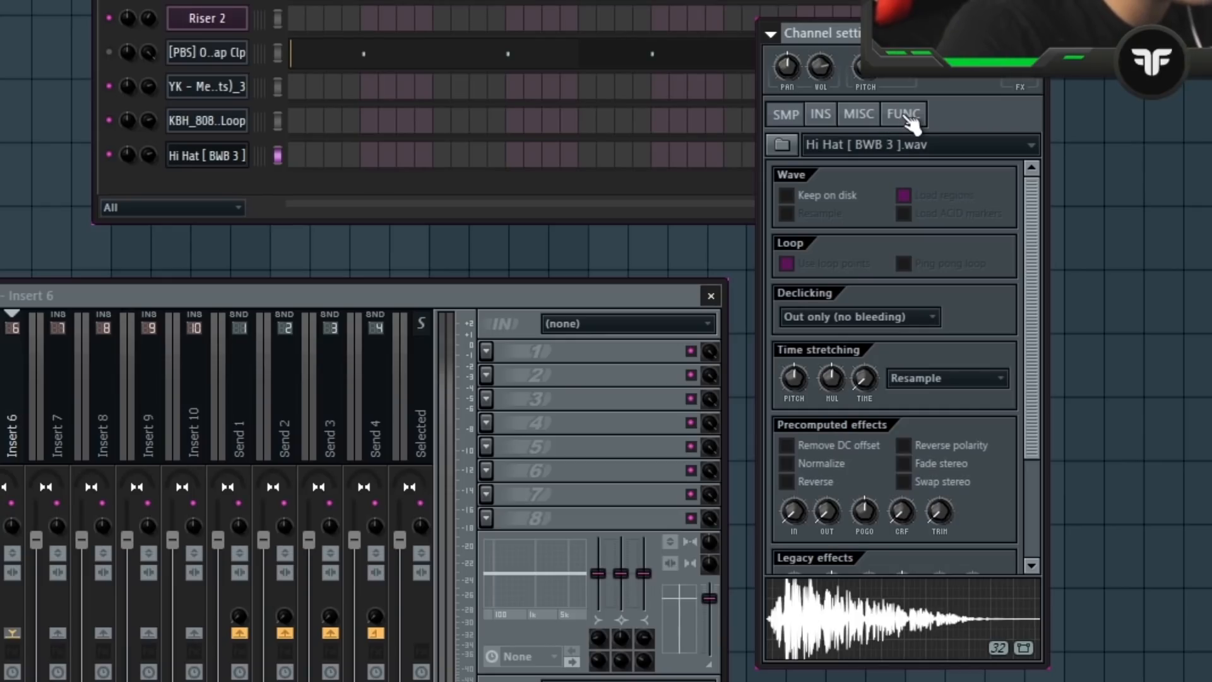
left_click(914, 213)
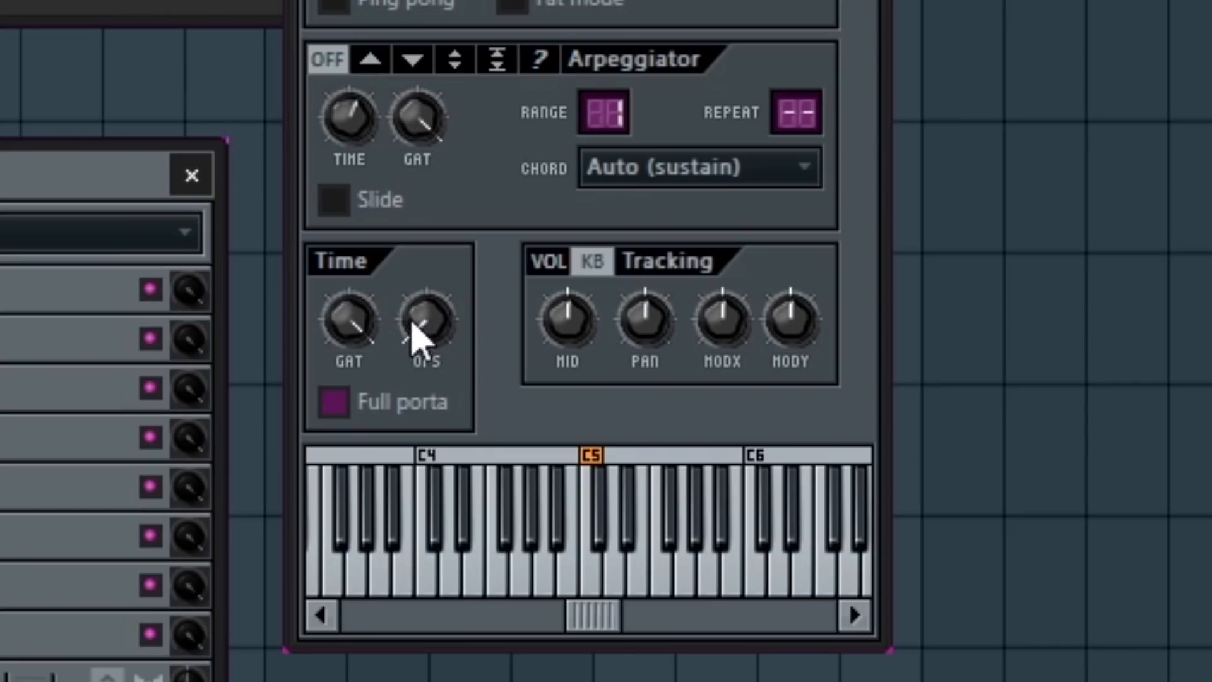
left_click_drag(818, 364, 817, 344)
left_click_drag(426, 319, 426, 309)
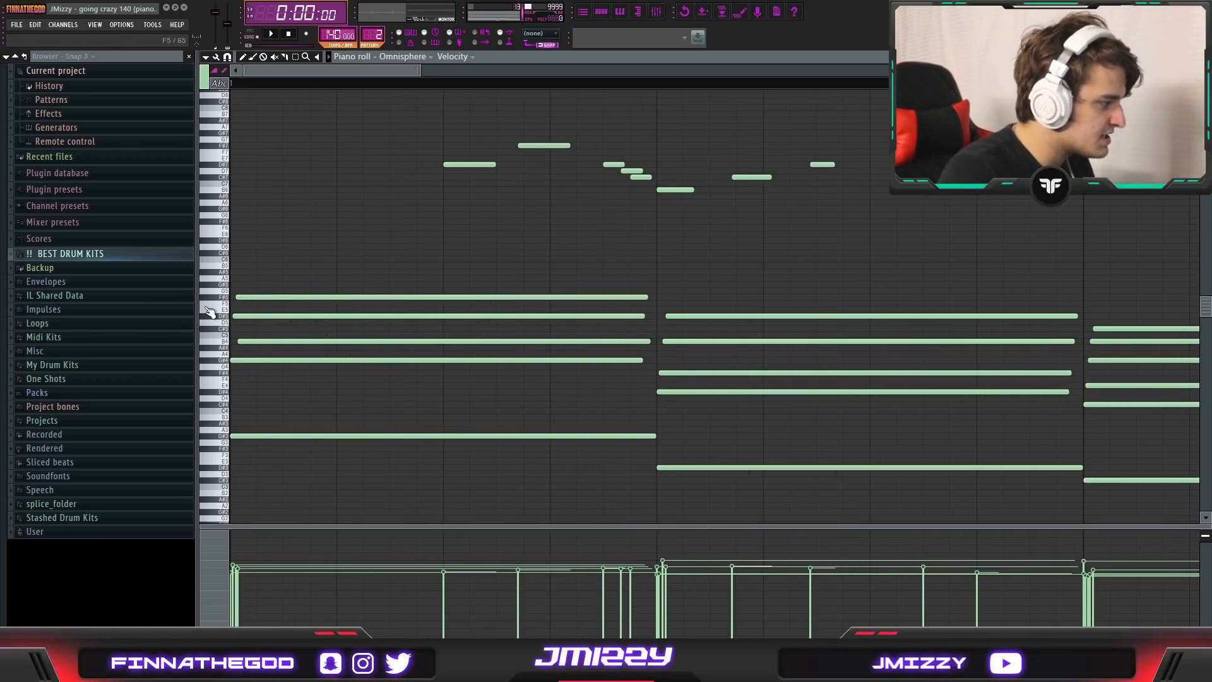
- Try to move the top note of the first chord in the Omnisphere piano roll
scroll(208, 315, "up", 3)
scroll(256, 296, "down", 1)
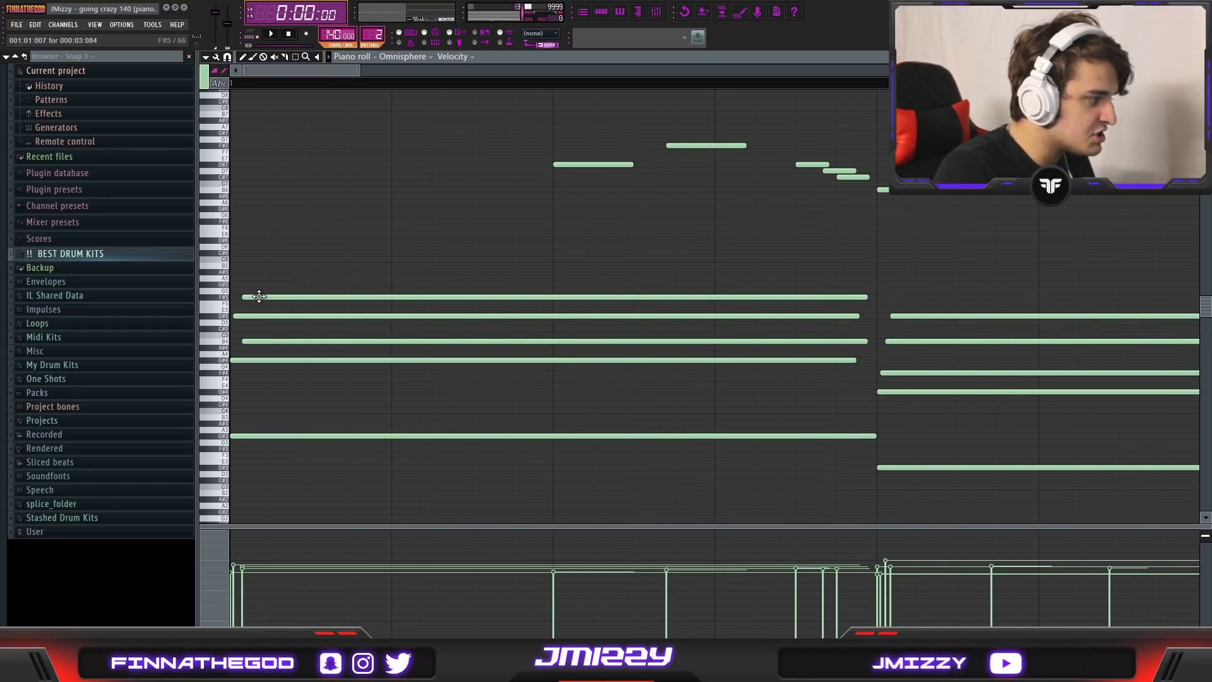
left_click_drag(256, 296, 252, 262)
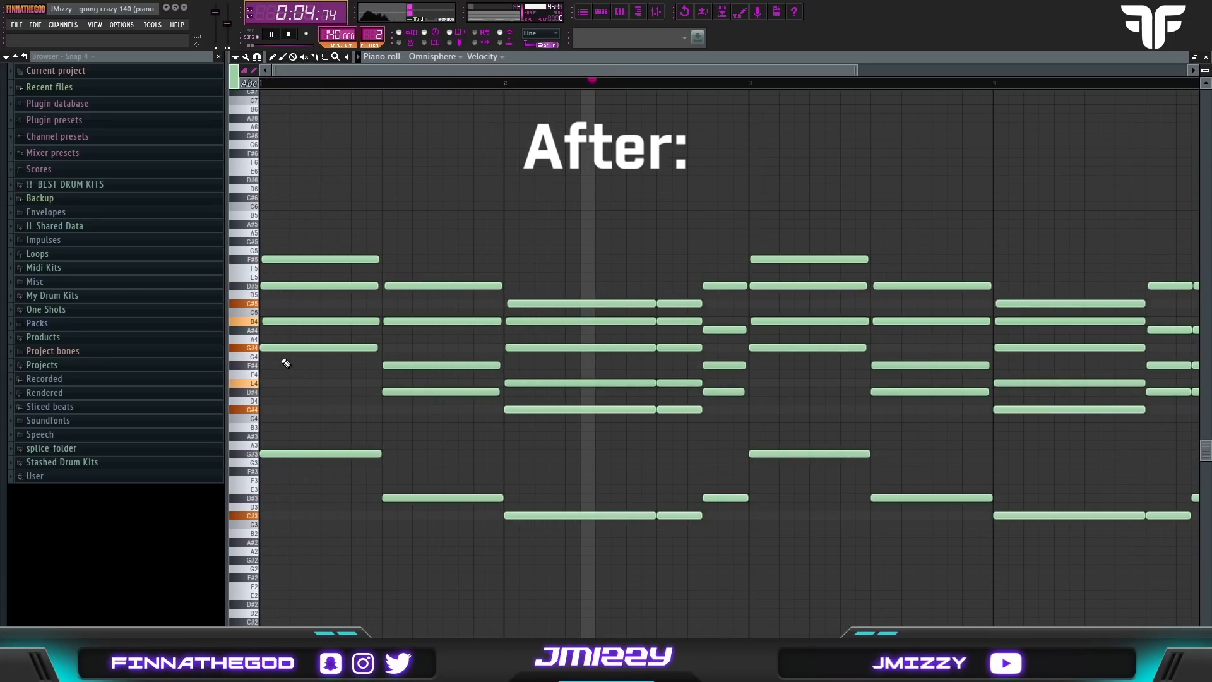
- Stop the playback of the Omnisphere chord pattern
key("space")
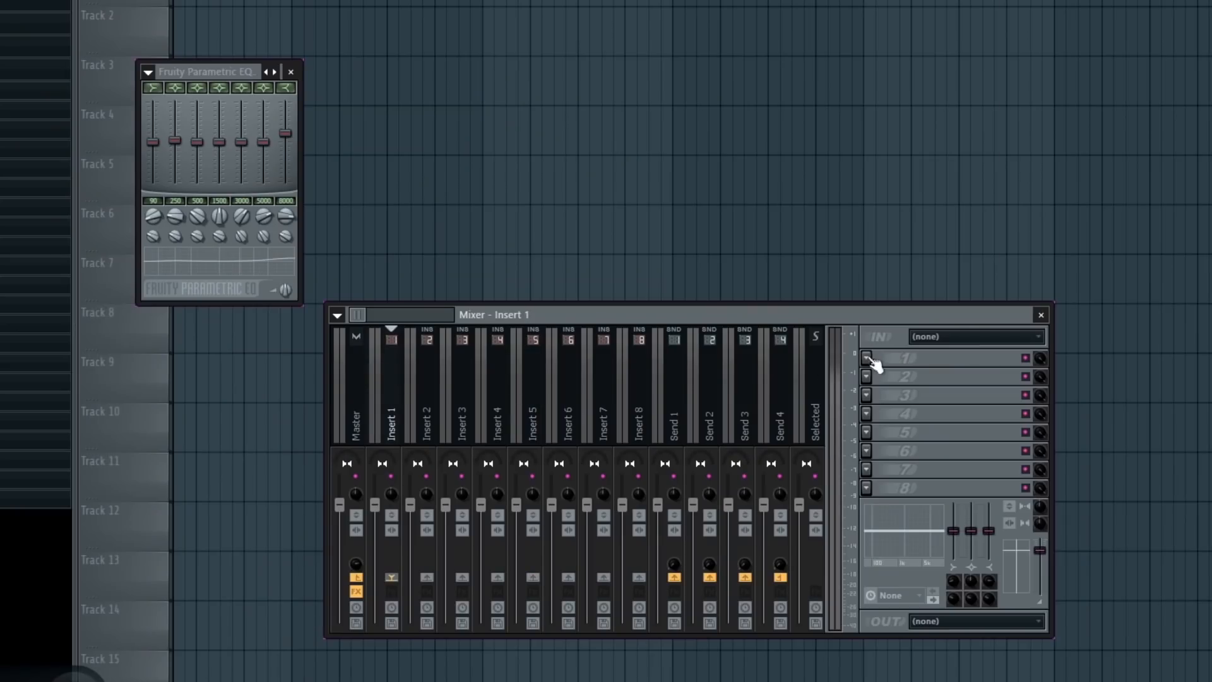
- Open the effect choices for slot 1 of mixer track Insert 1 and pick an effect
left_click(866, 358)
left_click(1073, 606)
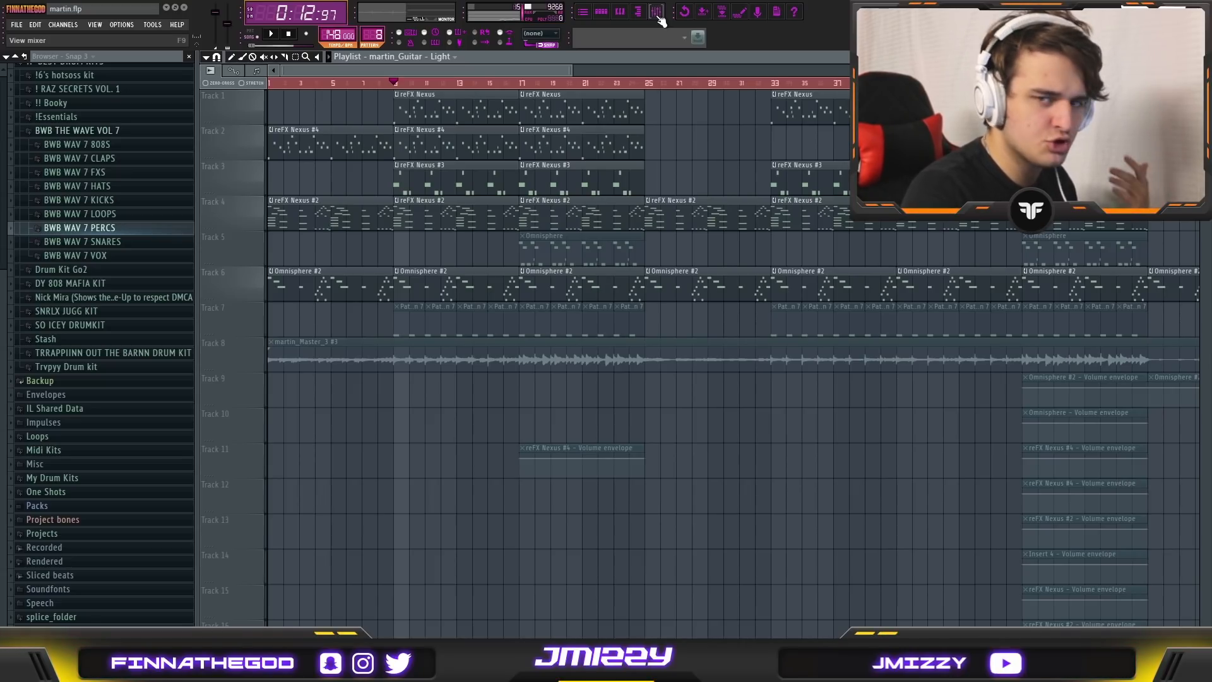
- Open the mixer for the martin.flp project
left_click(657, 13)
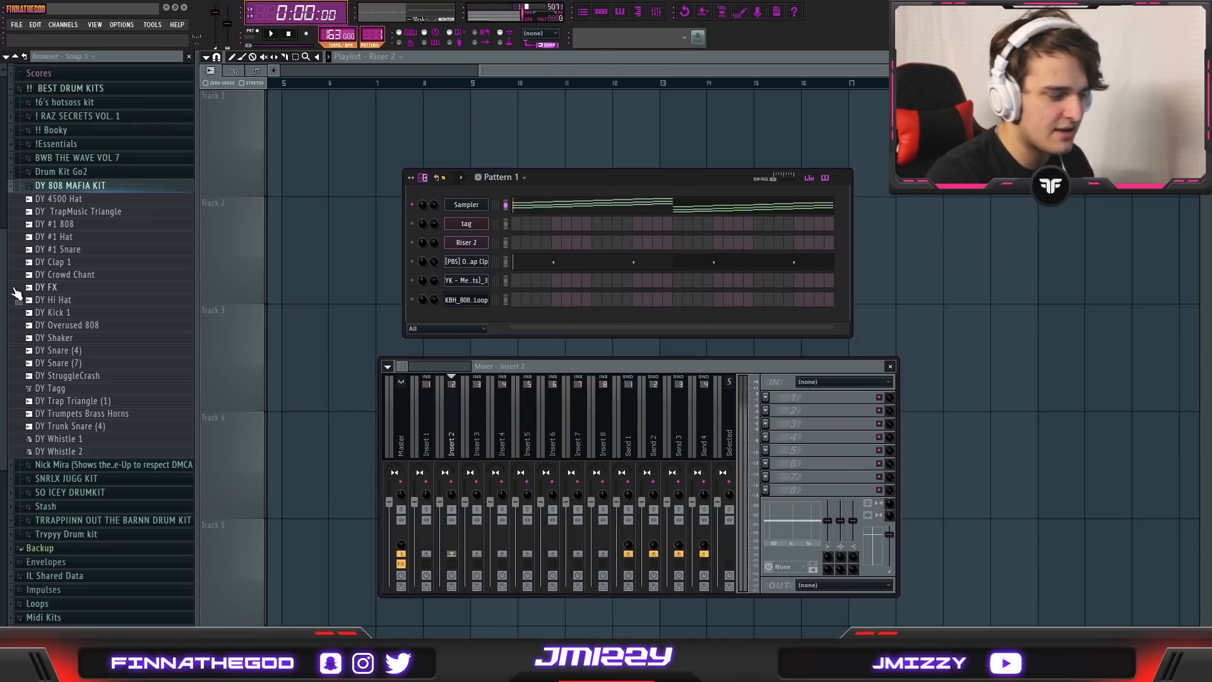
- Select the Master mixer track, reposition the mixer window, and slightly raise the track EQ's middle and low-shelf bands
left_click(401, 430)
left_click_drag(841, 367, 860, 261)
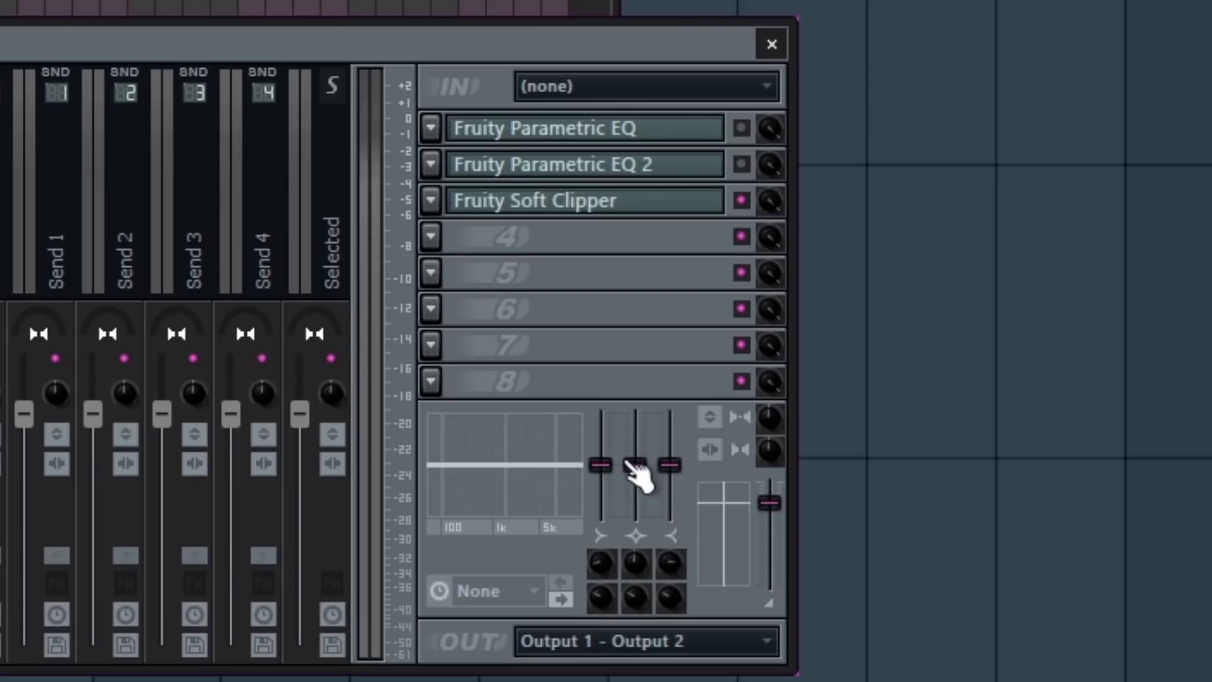
left_click_drag(859, 415, 858, 412)
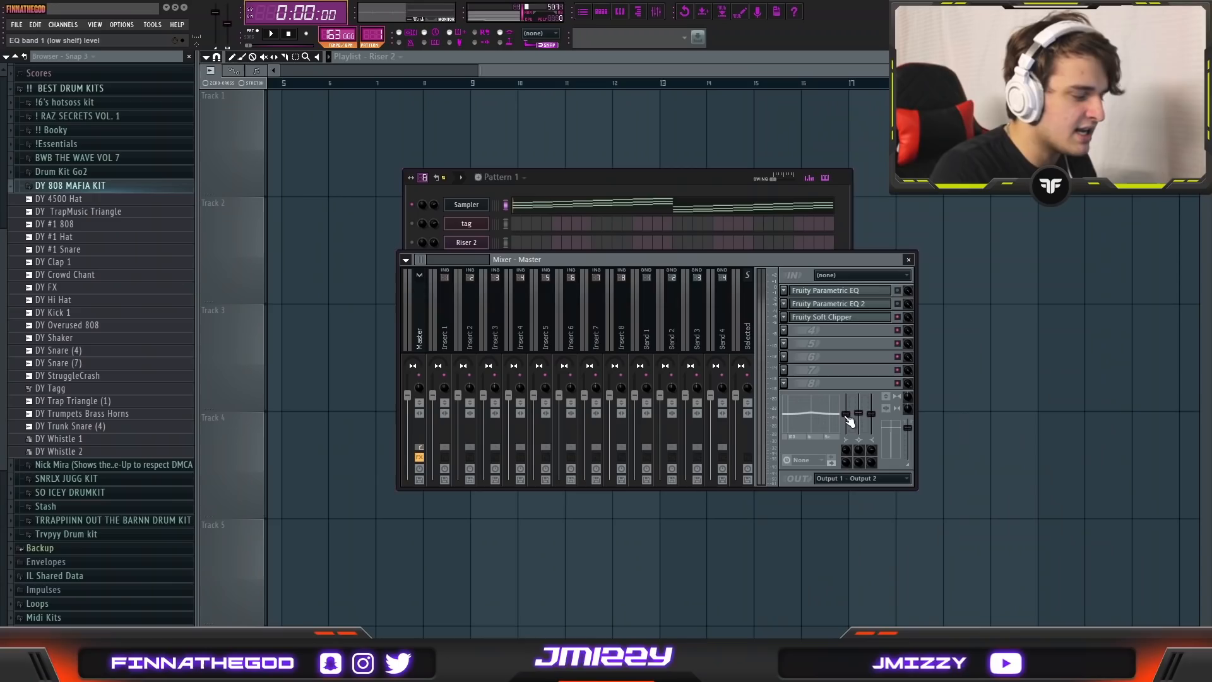
mouse_move(845, 414)
left_mouse_down()
mouse_move(871, 409)
mouse_move(846, 413)
left_mouse_up()
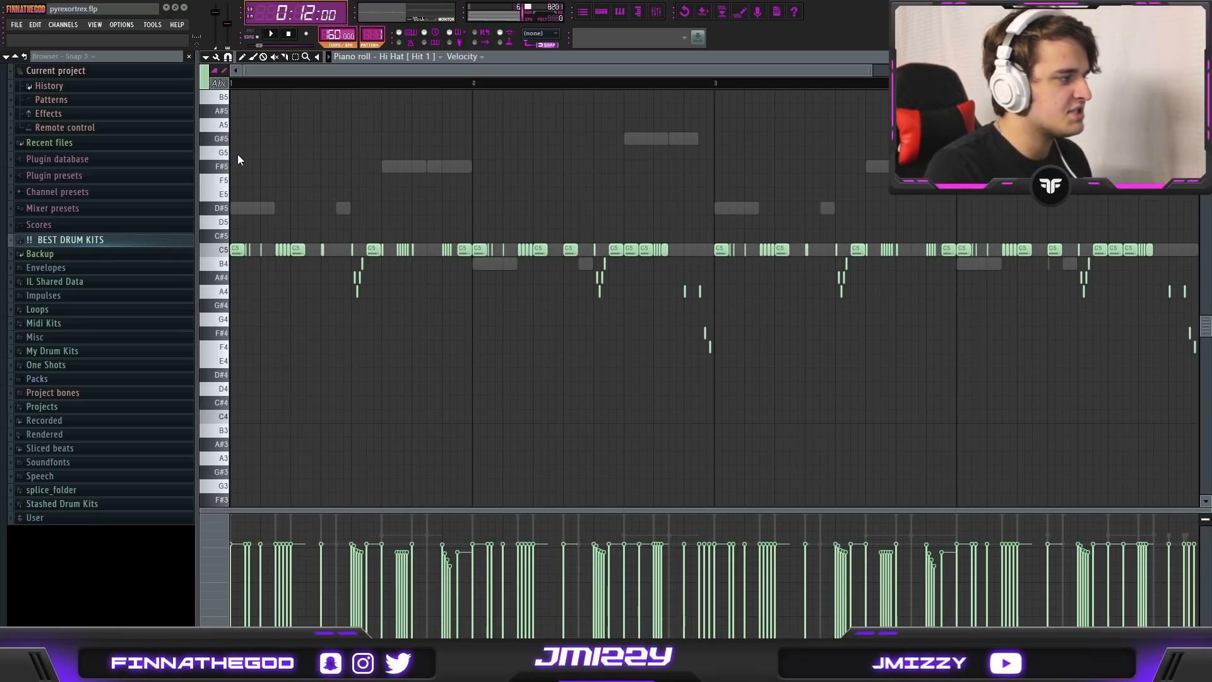
- Go through the channel rack to the Hi Hat [ Hit 1 ] channel and open its piano roll
left_click(601, 12)
key("F5")
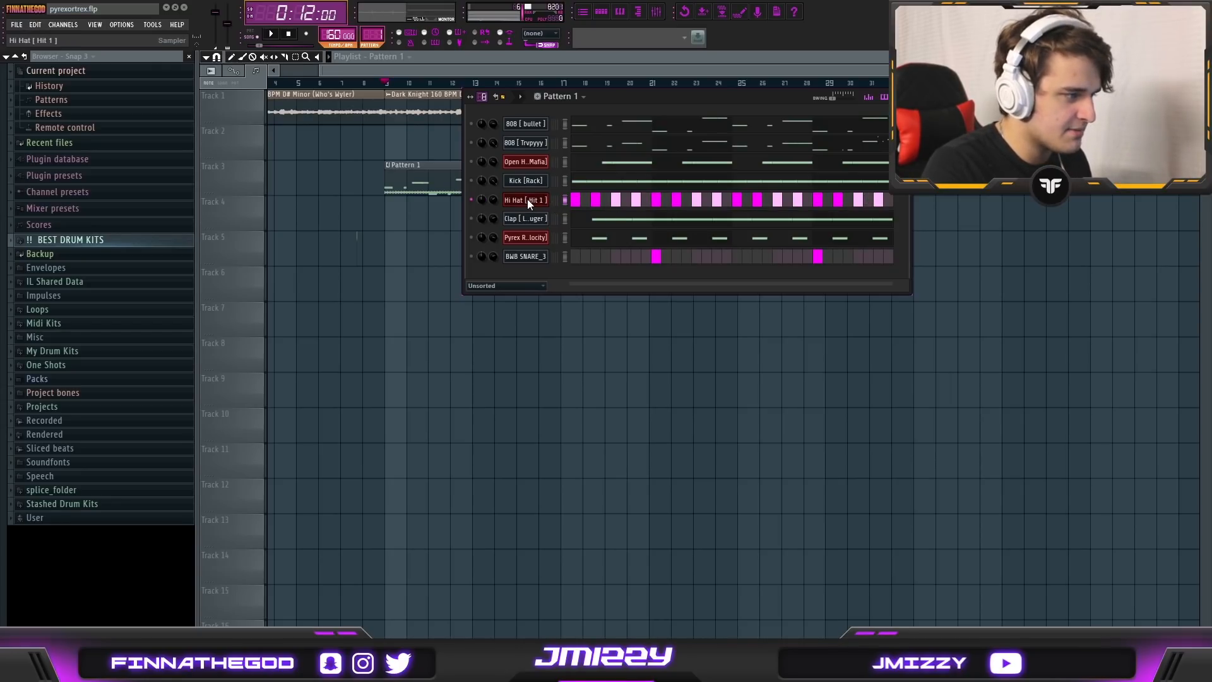
key("F7")
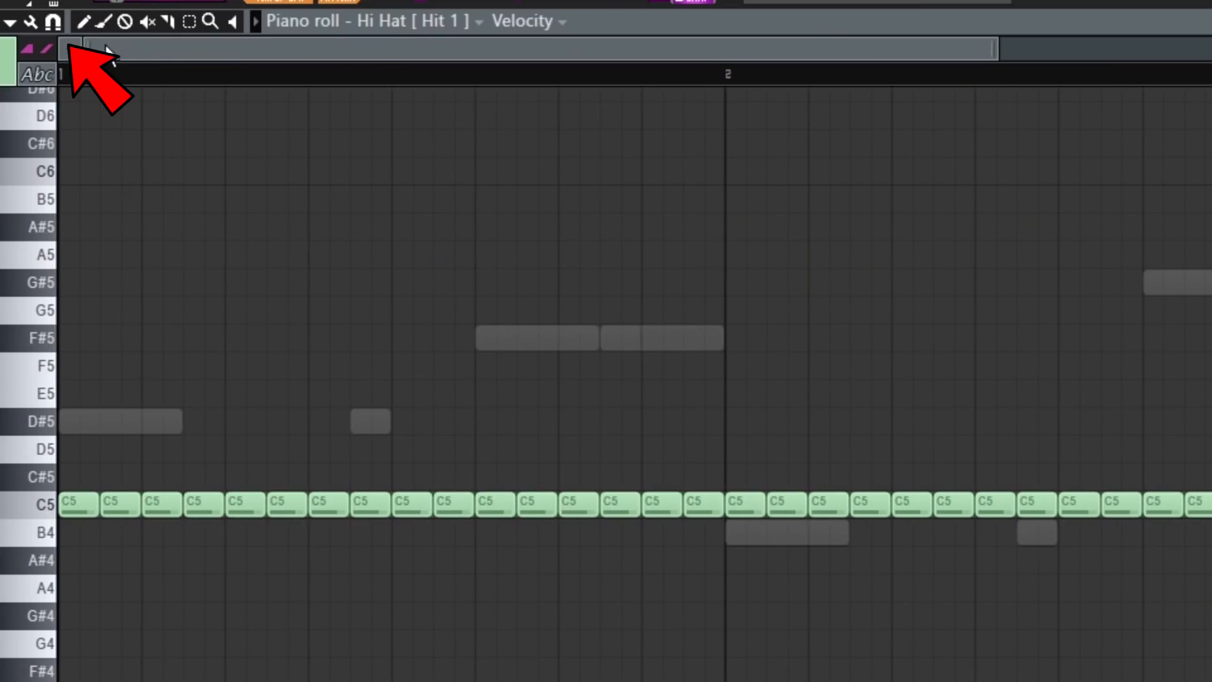
- Adjust the piano roll's snap and paint a fast hi-hat roll descending from C5 to A4 early in the first bar
left_click(53, 22)
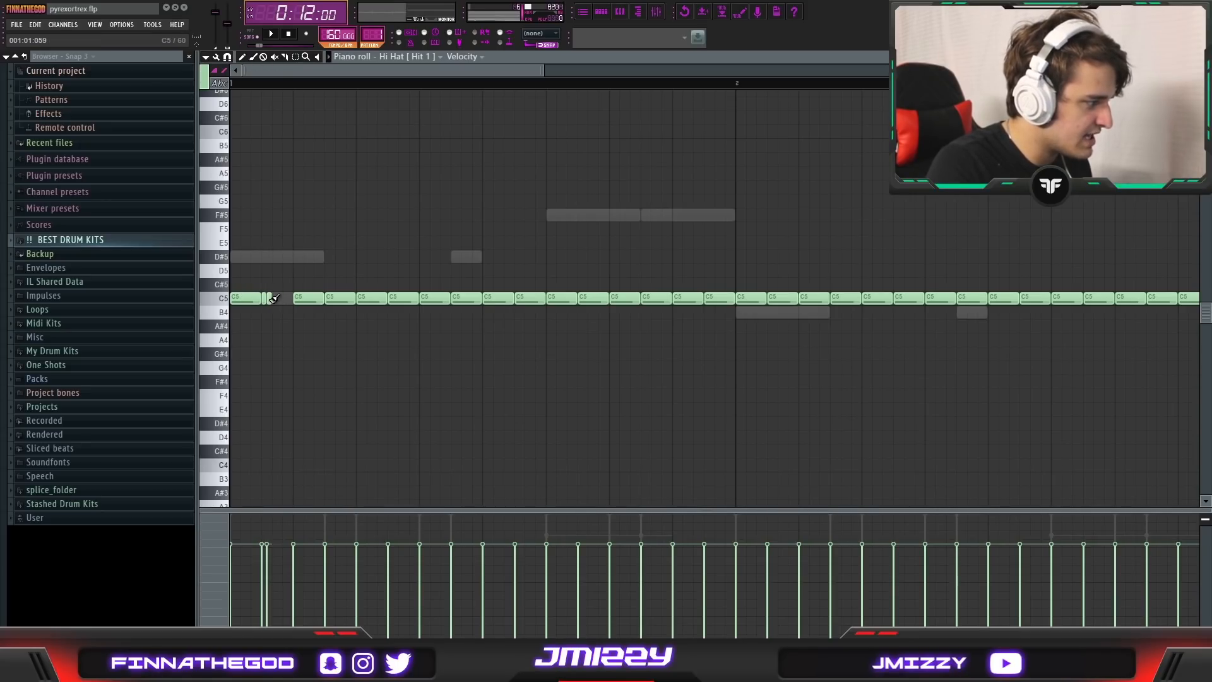
left_click_drag(274, 297, 289, 341)
scroll(814, 284, "down", 2)
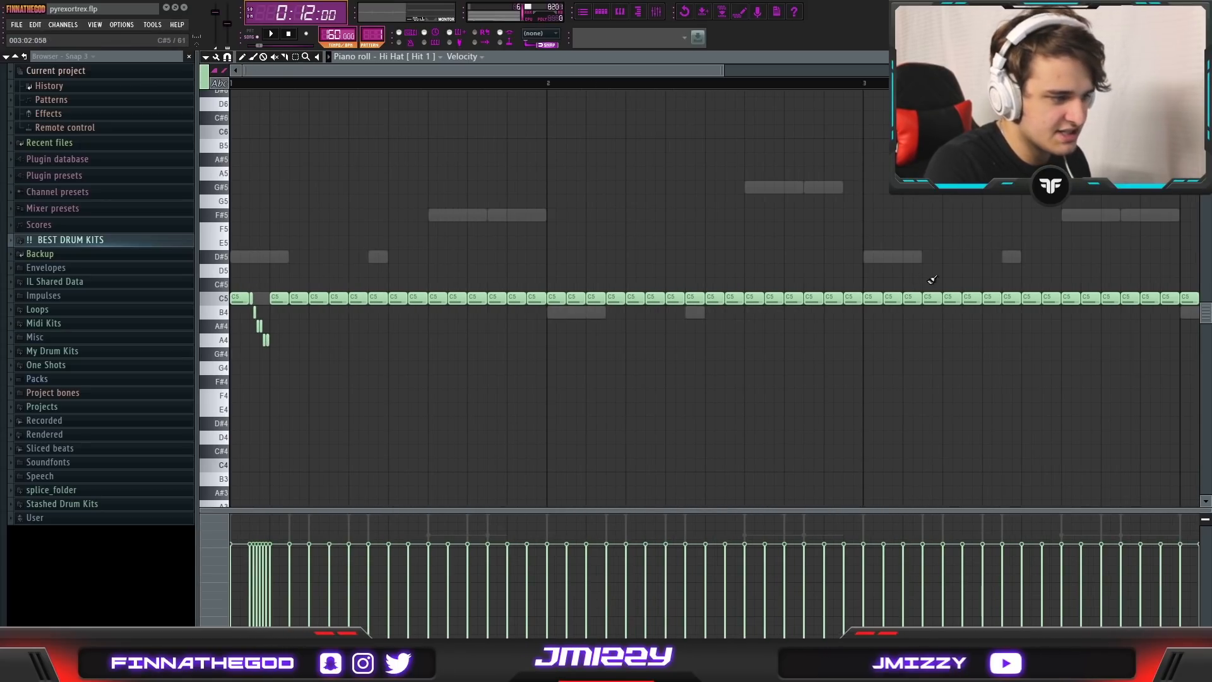